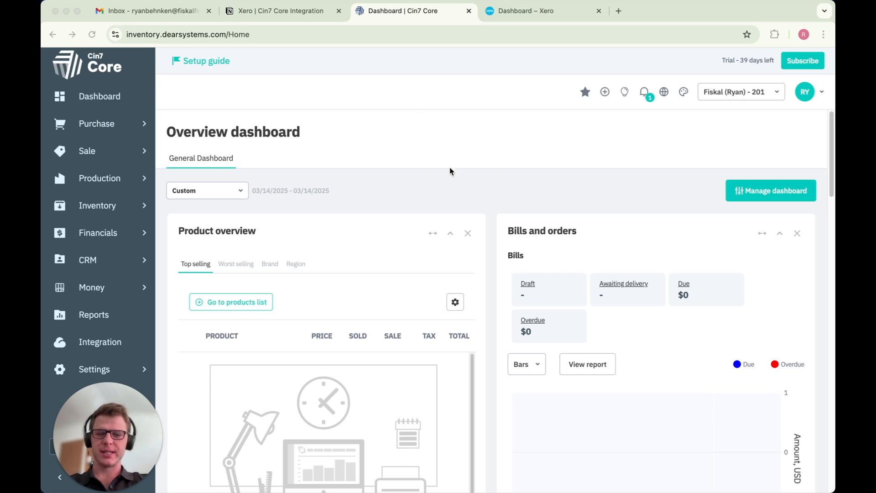
Open the Xero integration and start the Xero Connect Wizard, choosing to keep existing data in Cin7 Core
click(109, 341)
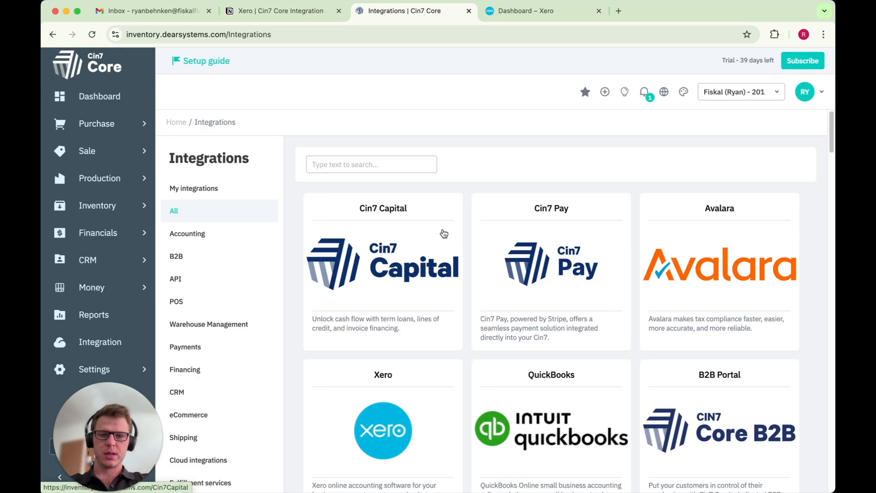
click(388, 405)
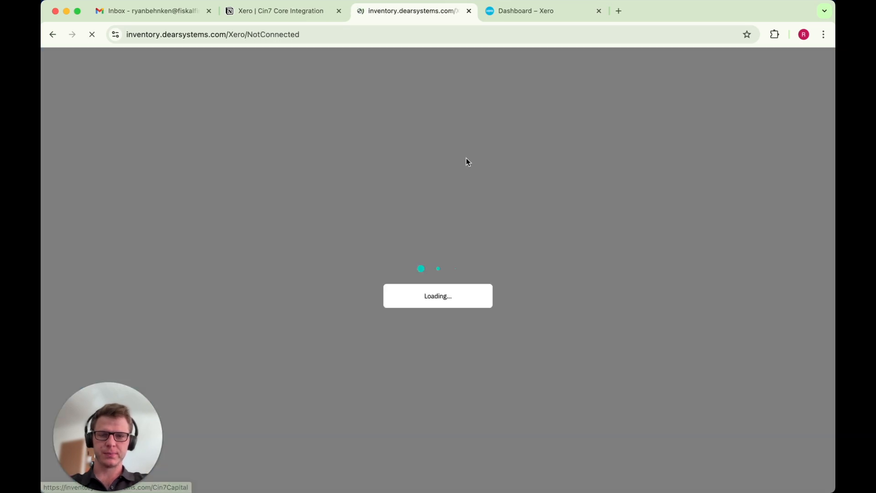
click(532, 234)
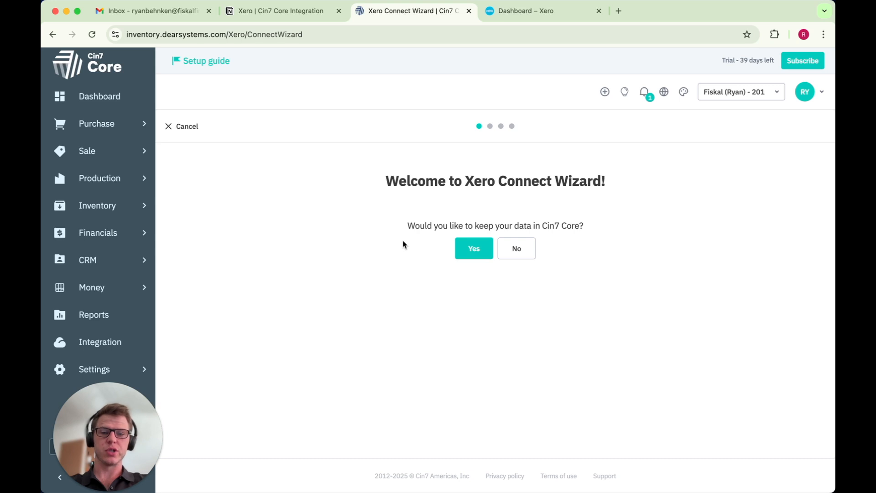
click(474, 250)
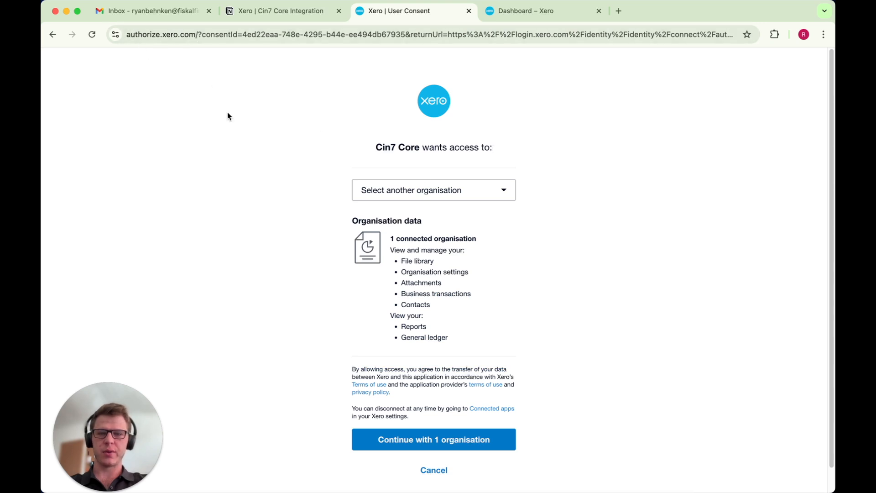
Grant Cin7 Core access to the Fiskal Training Ryan Xero organisation and select it as the organisation to connect
click(491, 190)
click(433, 224)
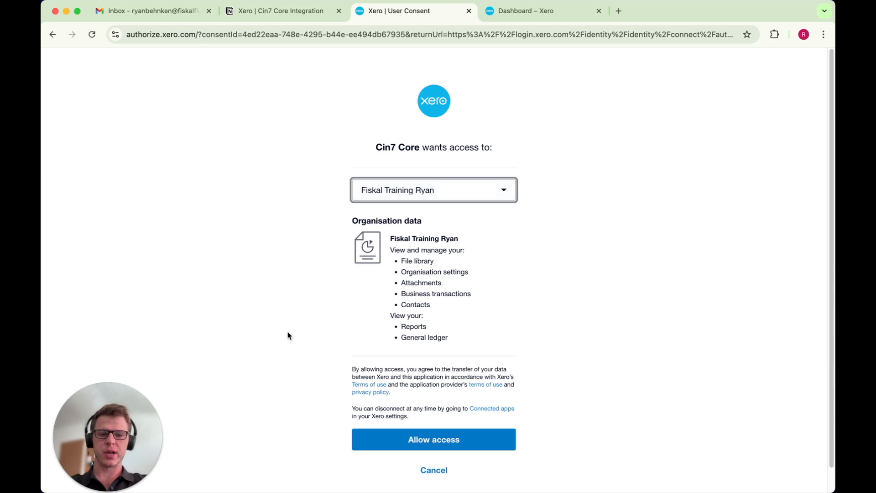
click(568, 16)
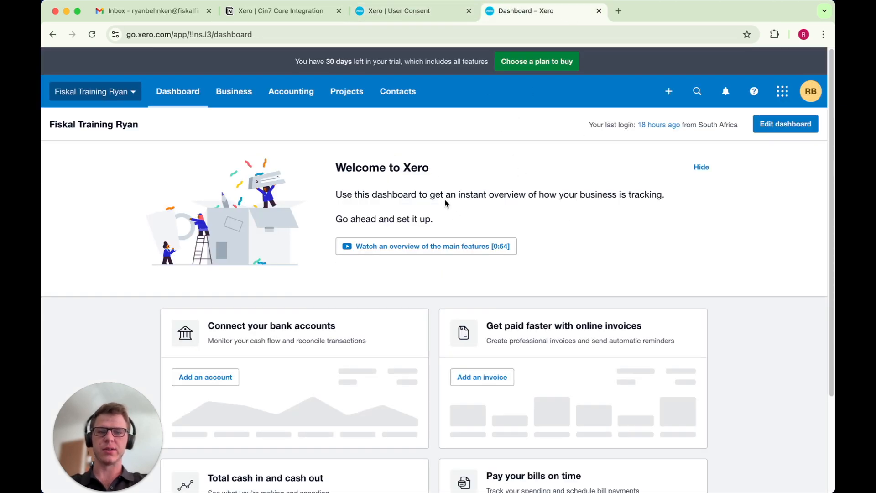
click(425, 21)
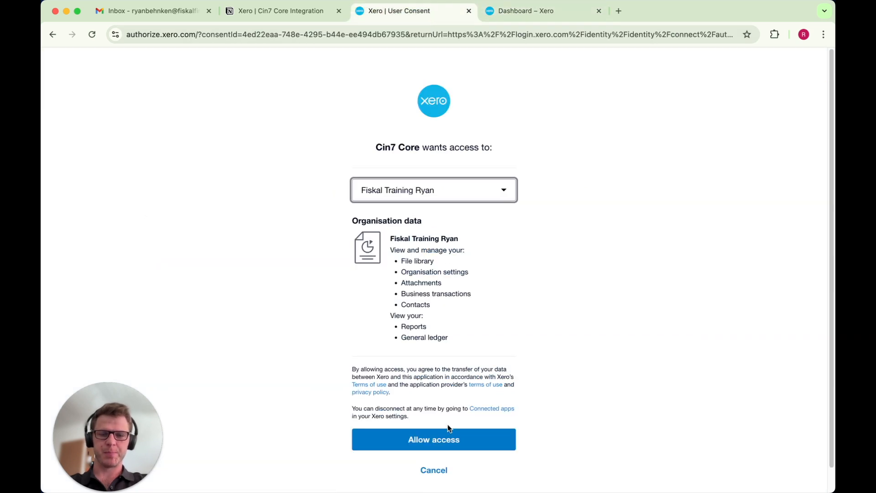
click(424, 433)
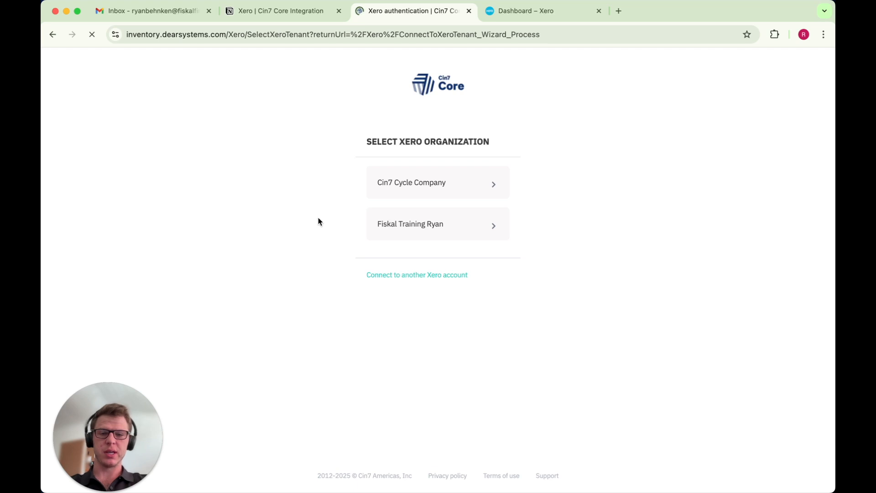
click(424, 231)
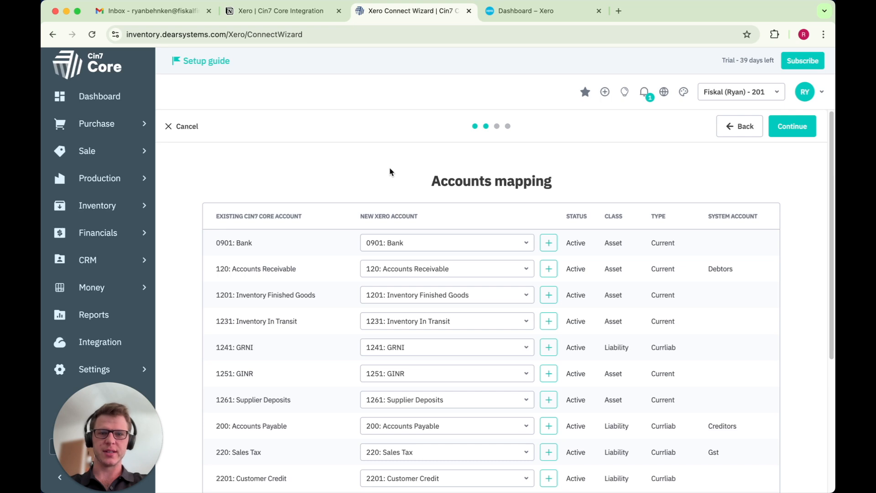
Review the accounts mapping table of the wizard
scroll(448, 360, down, 1)
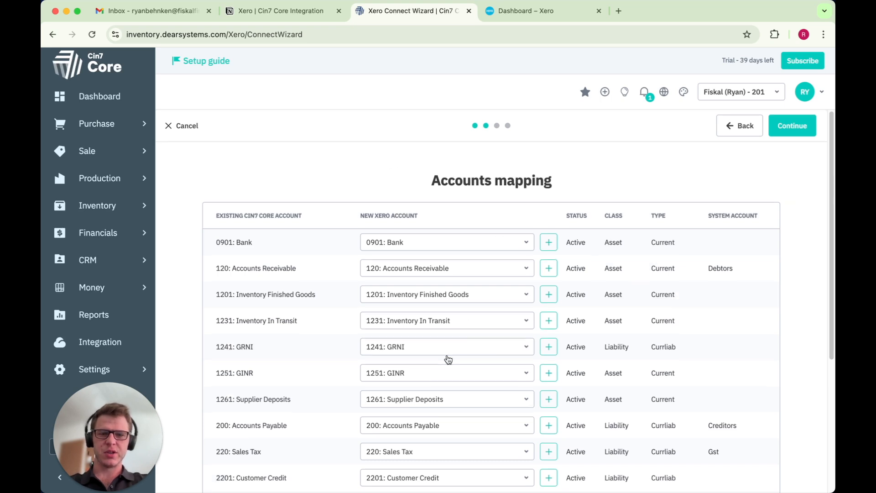
scroll(449, 360, down, 8)
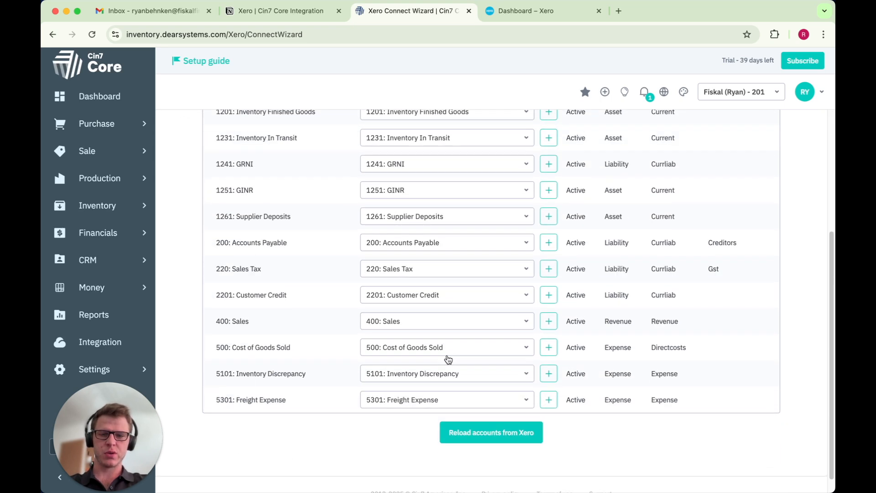
scroll(449, 361, up, 8)
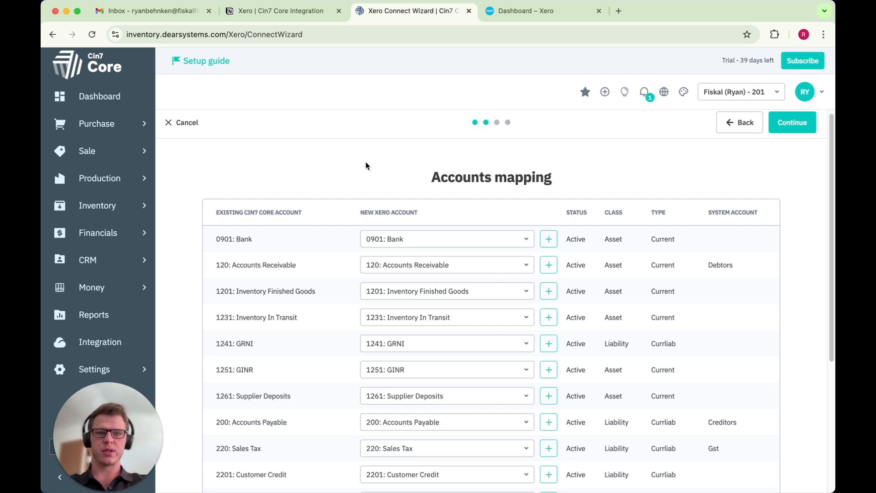
Read the Xero | Cin7 Core Integration notes on which data syncs from Xero, from Cin7, and both ways
click(288, 16)
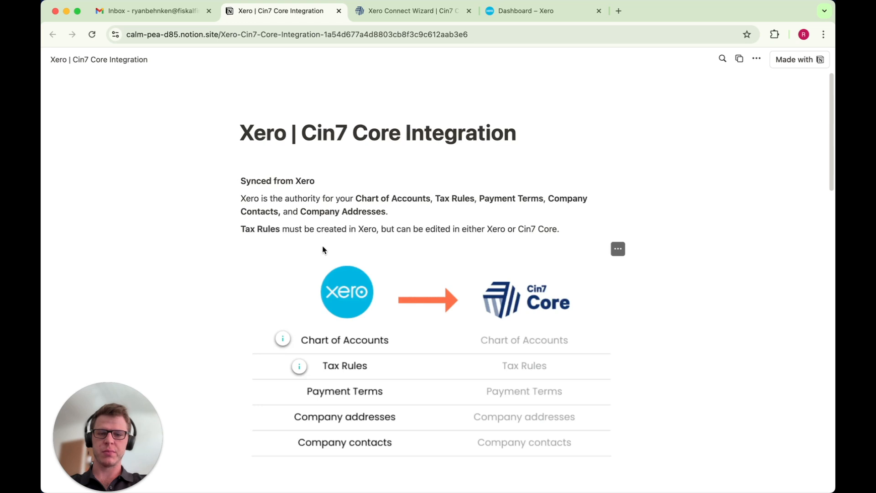
scroll(324, 245, down, 3)
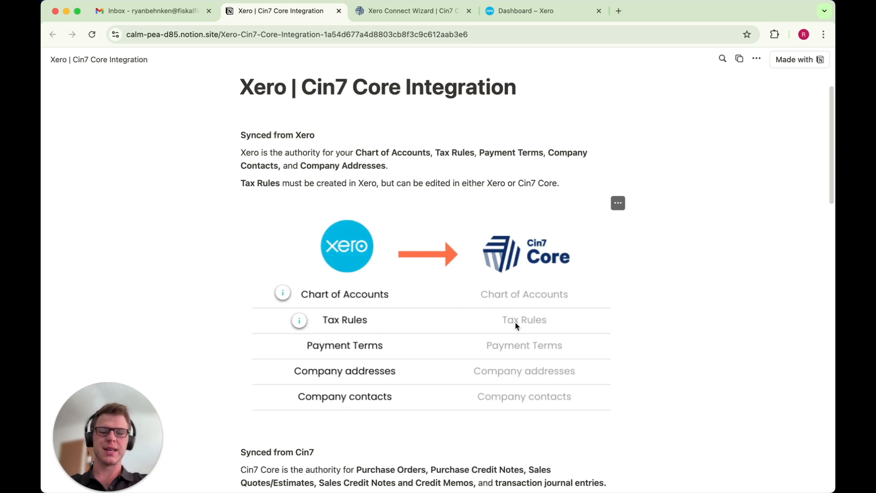
scroll(425, 377, down, 1)
scroll(425, 378, down, 7)
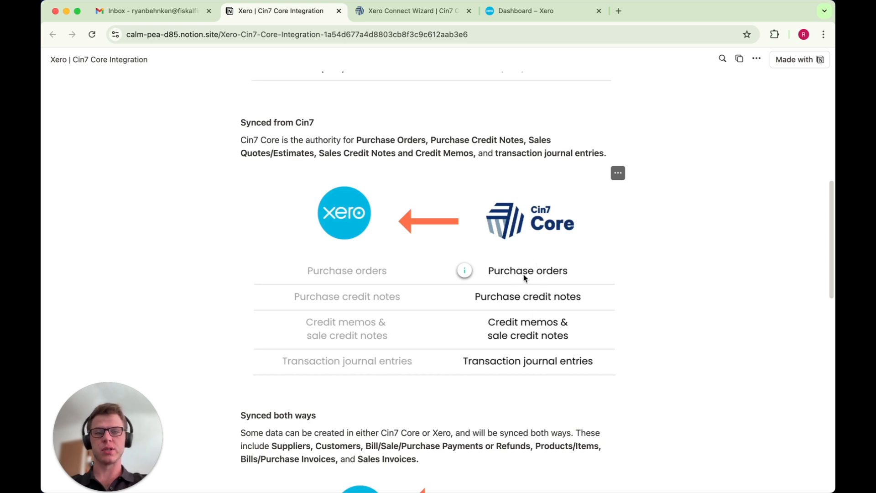
scroll(525, 277, down, 7)
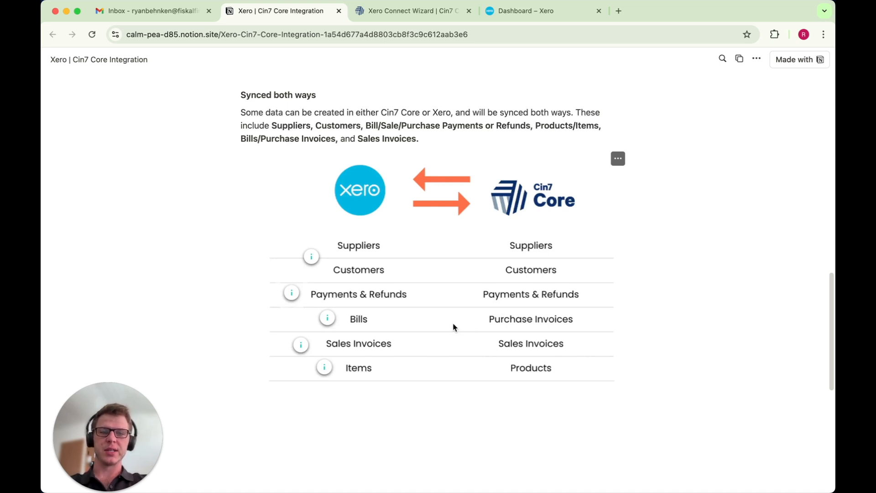
scroll(447, 256, up, 1)
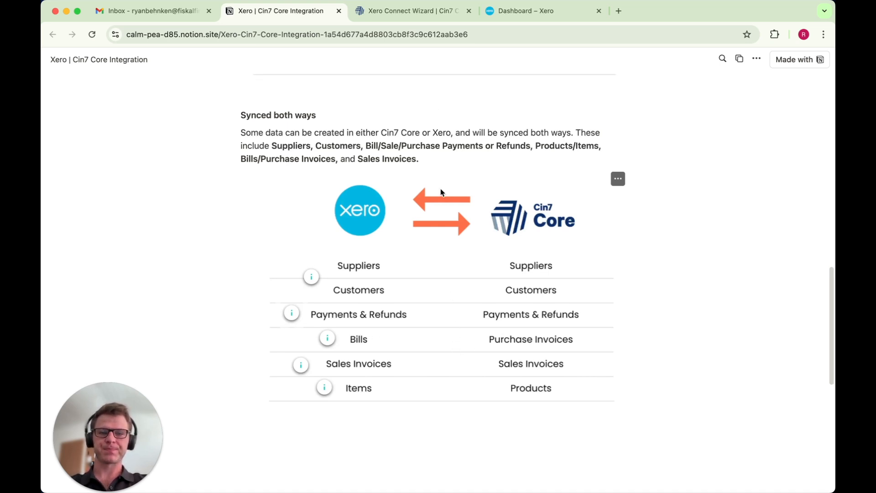
Return to the wizard and inspect the available Xero accounts for the 0901: Bank row
click(429, 20)
scroll(365, 188, down, 3)
scroll(364, 188, up, 1)
scroll(364, 188, down, 1)
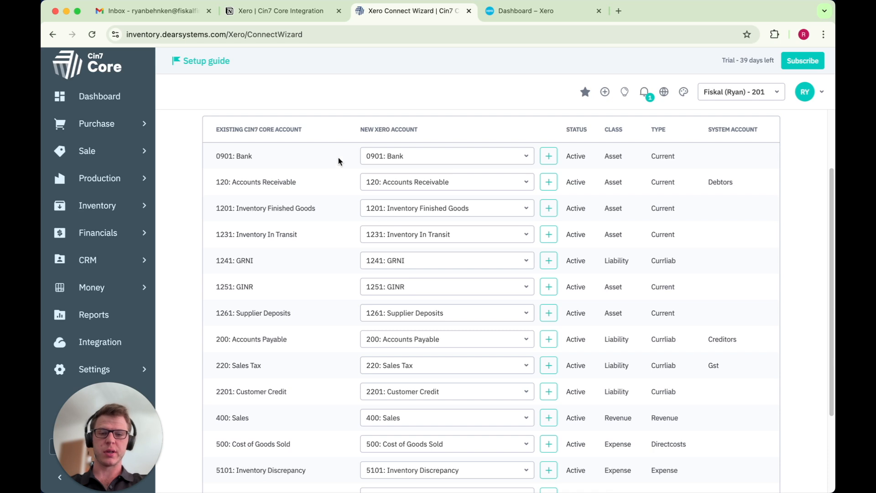
click(417, 158)
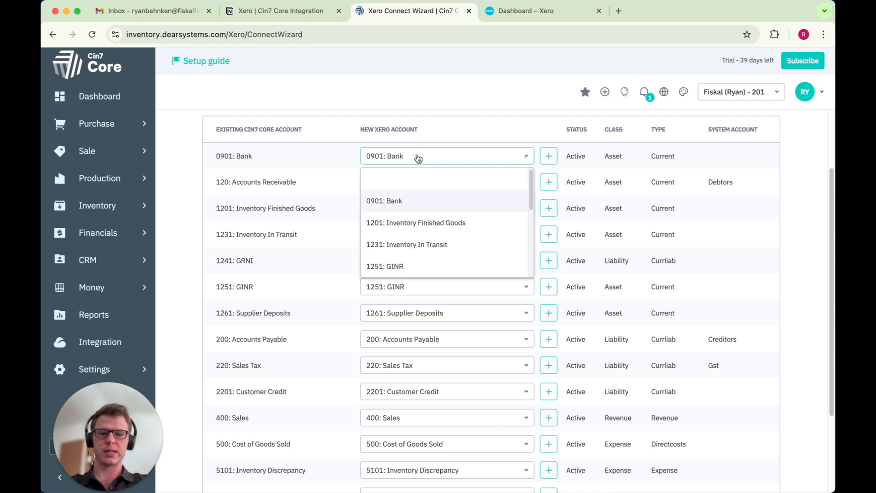
click(448, 158)
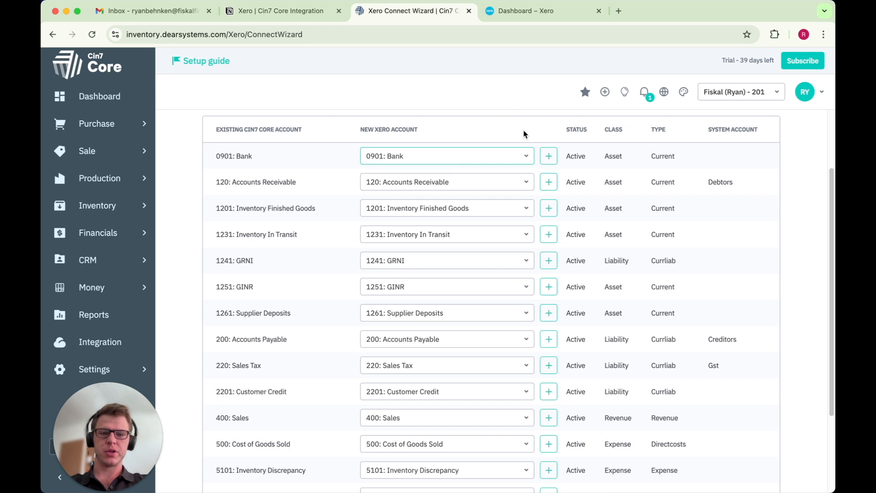
Add a new Xero account for the Bank row: Current Asset type, account code 2010, name Bank 1
click(550, 156)
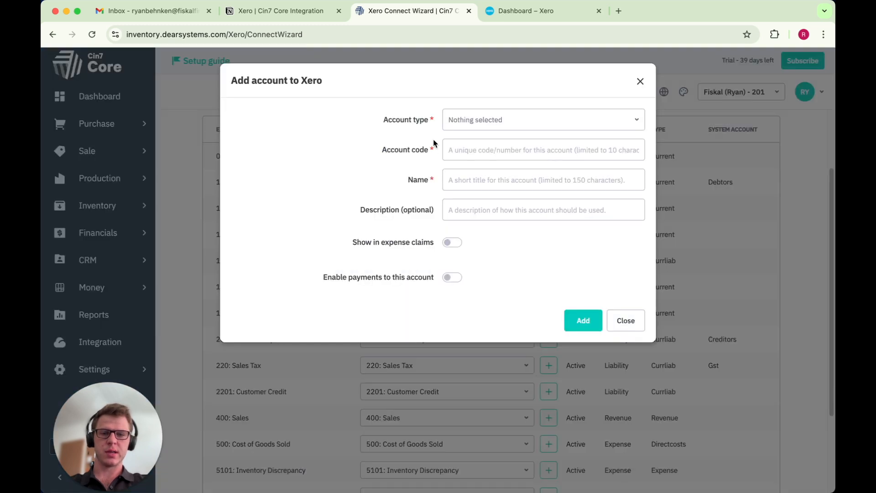
click(504, 121)
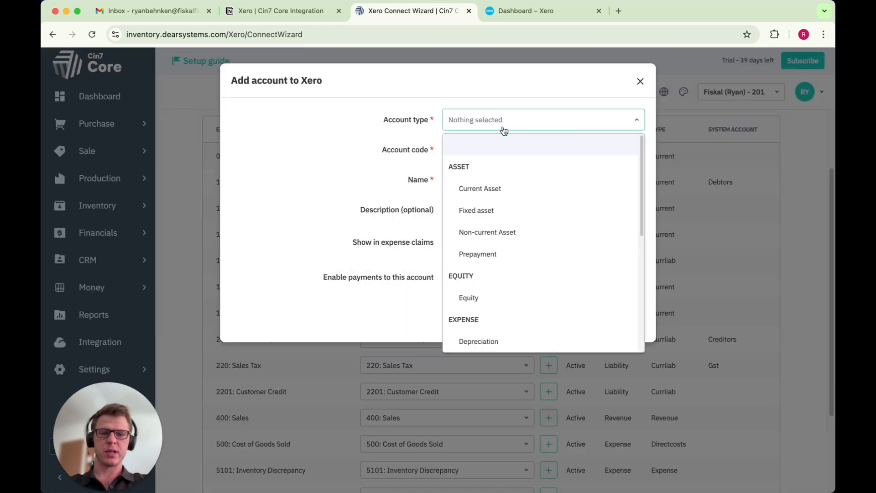
click(490, 186)
click(490, 156)
text(201)
click(495, 178)
text(Bank 1)
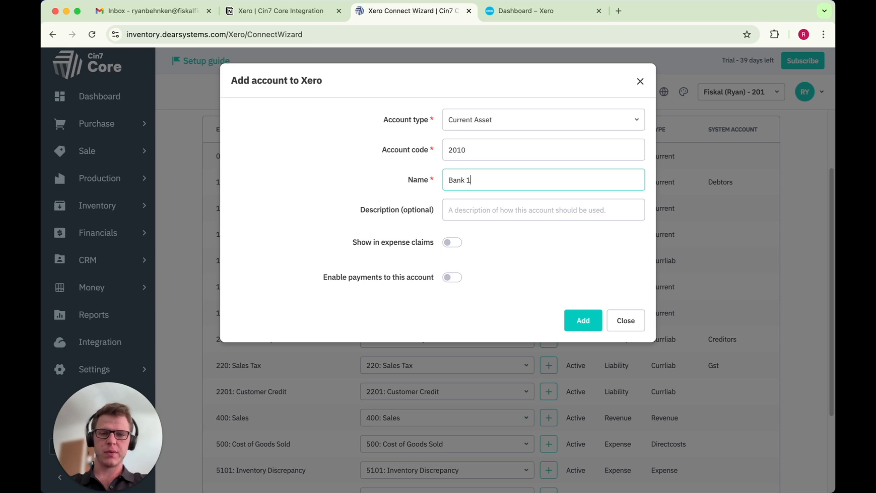
click(587, 321)
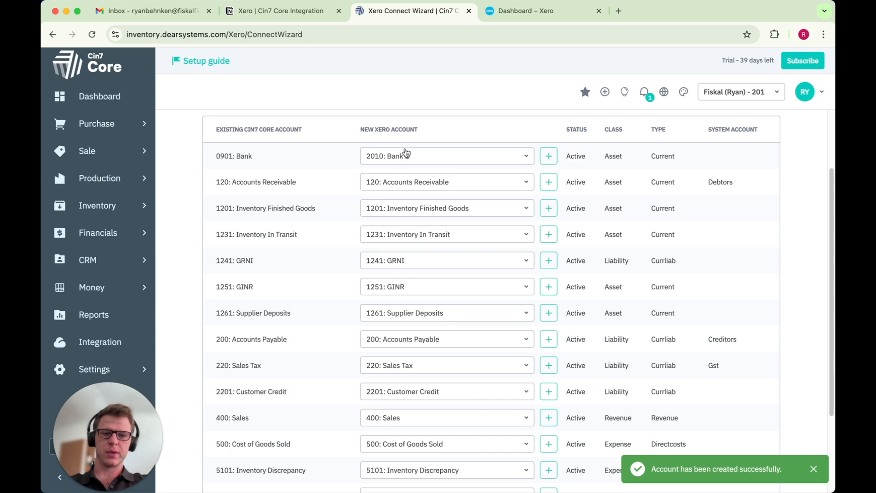
Map the 0901: Bank row back to the 0901: Bank Xero account
click(420, 158)
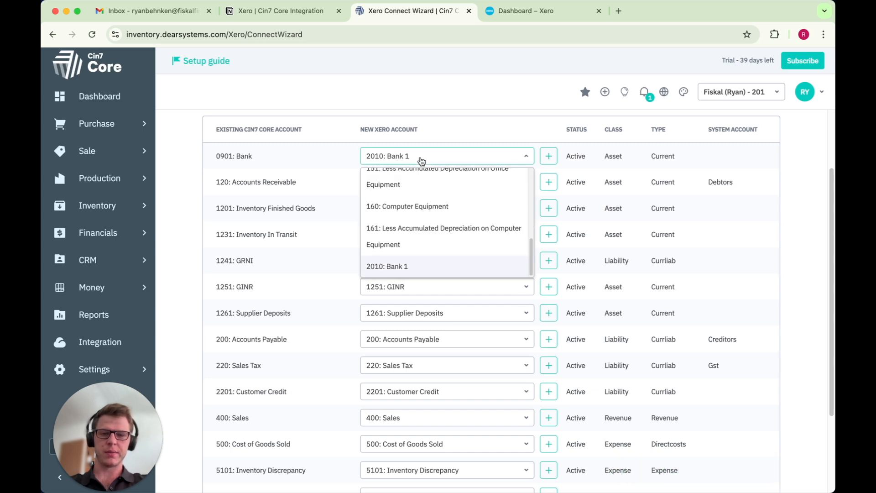
scroll(422, 260, up, 15)
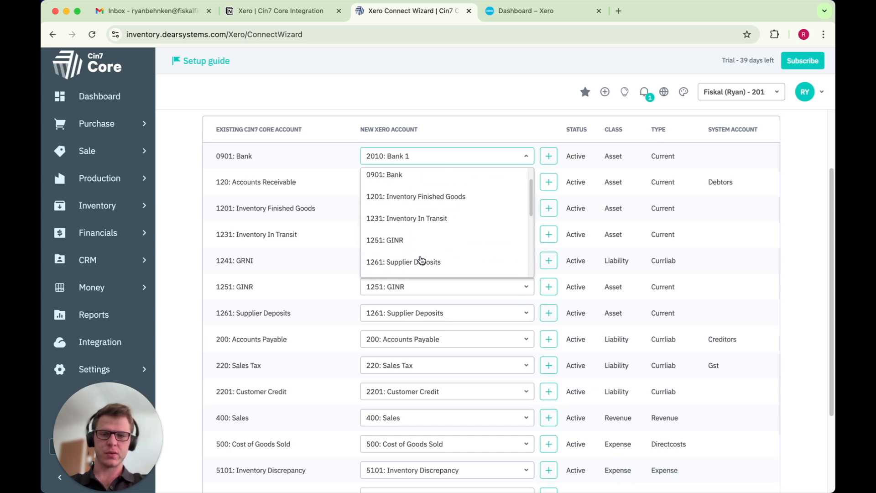
click(431, 192)
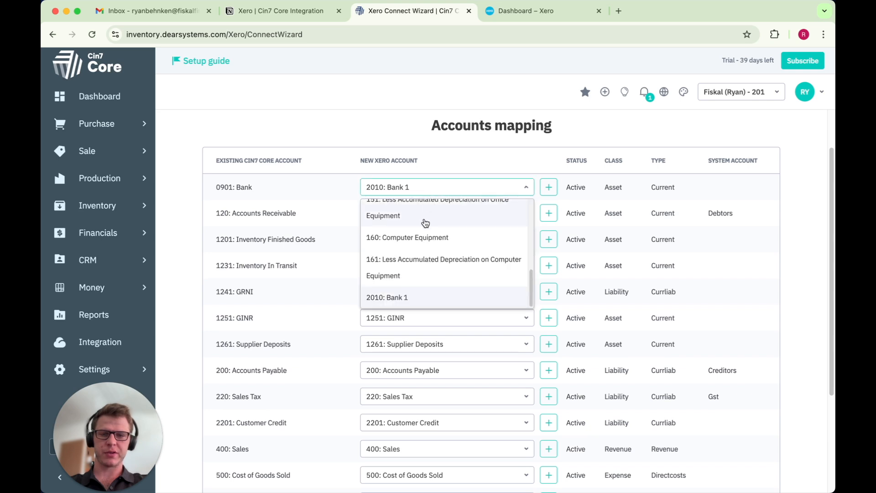
scroll(423, 231, up, 5)
click(416, 233)
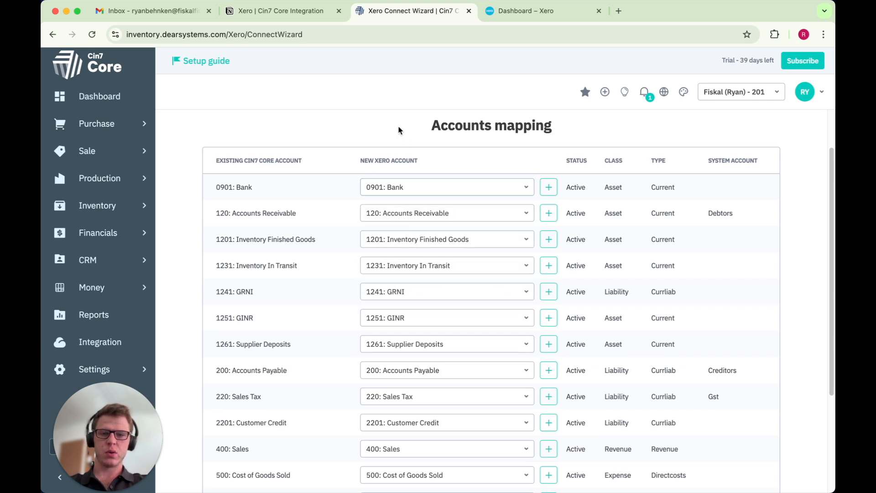
Revisit the integration notes and the accounts mapping table
click(277, 11)
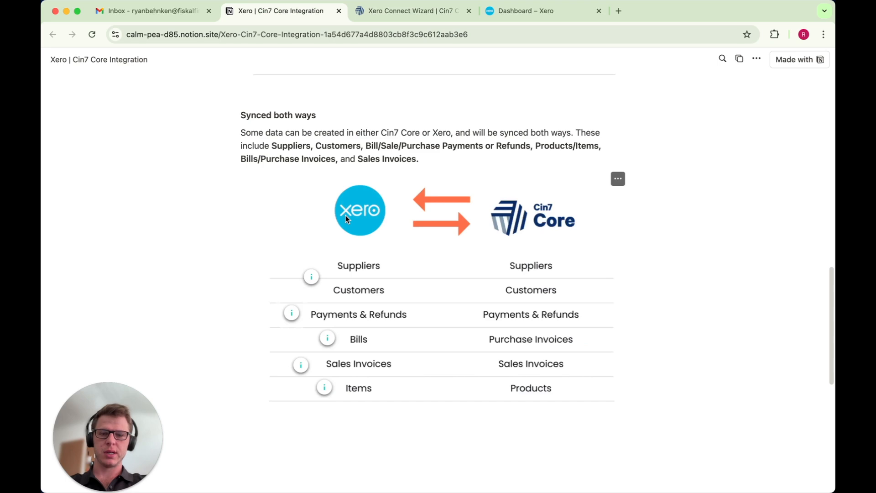
scroll(346, 217, down, 8)
scroll(346, 219, up, 3)
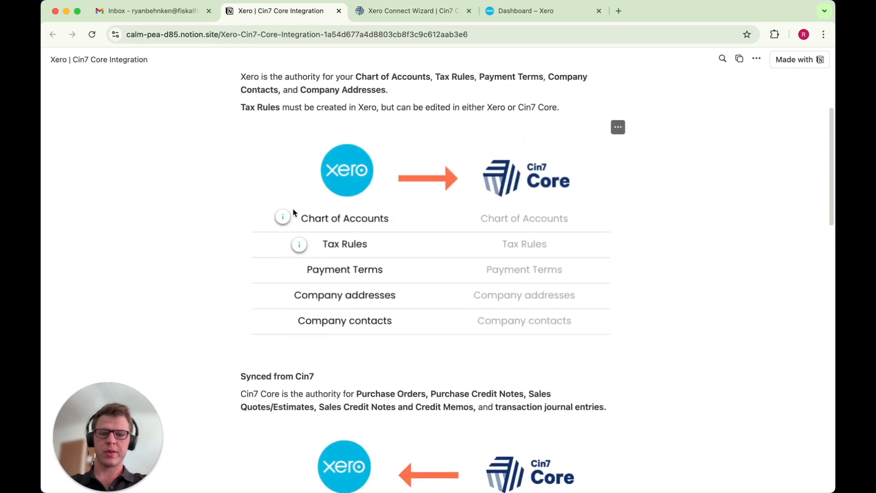
click(405, 14)
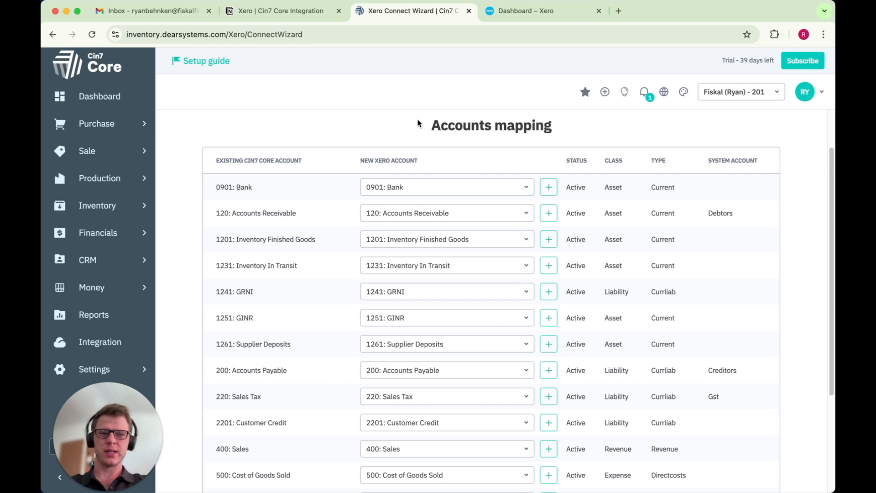
scroll(382, 225, down, 5)
scroll(382, 225, up, 6)
scroll(382, 221, up, 2)
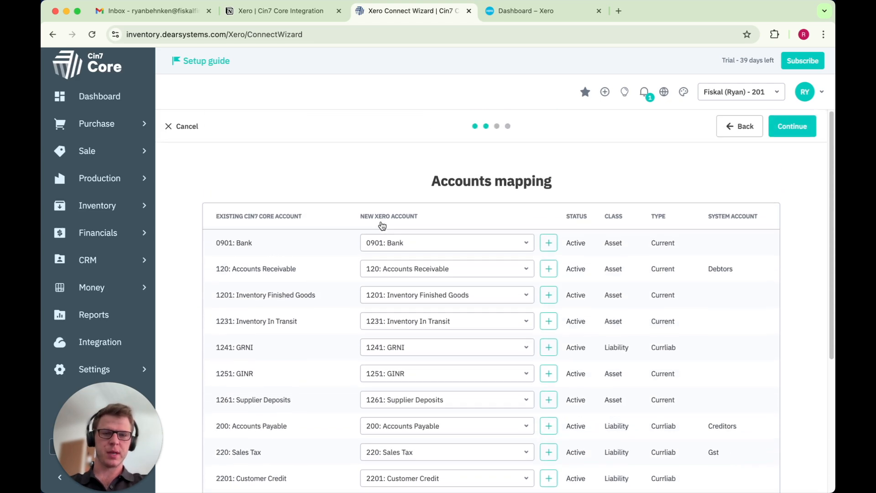
Switch to Xero and open the chart of accounts
click(532, 12)
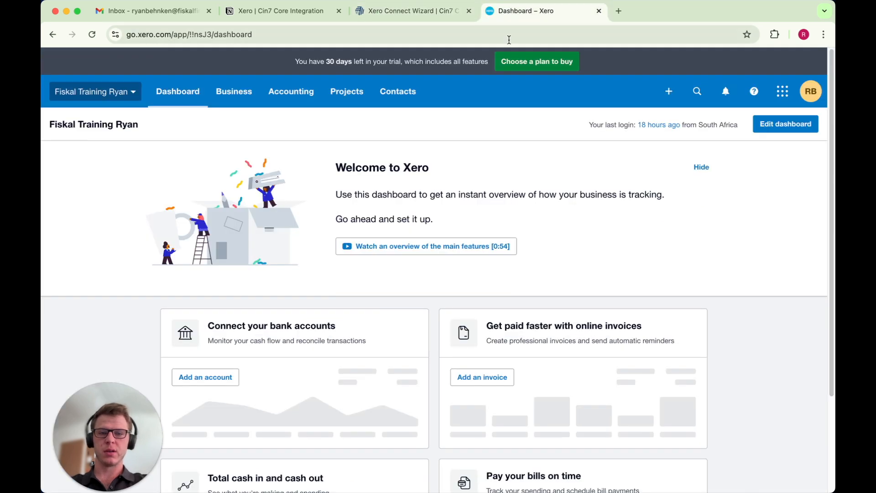
click(301, 96)
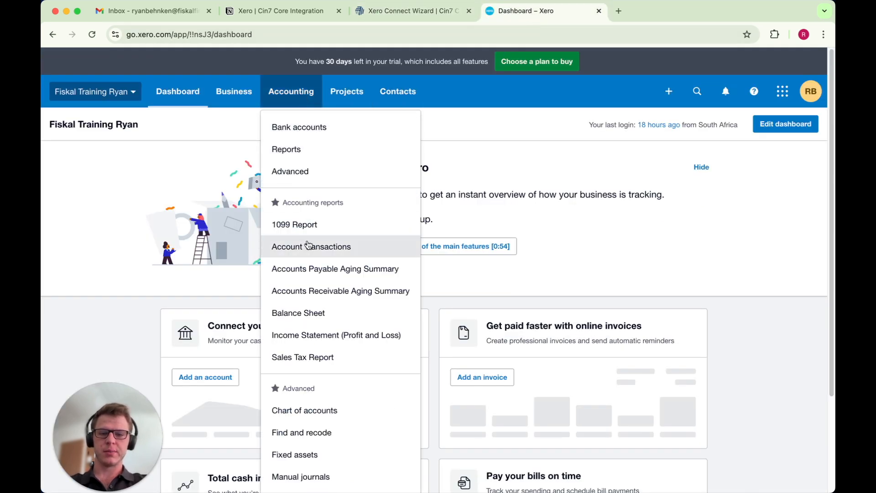
click(321, 410)
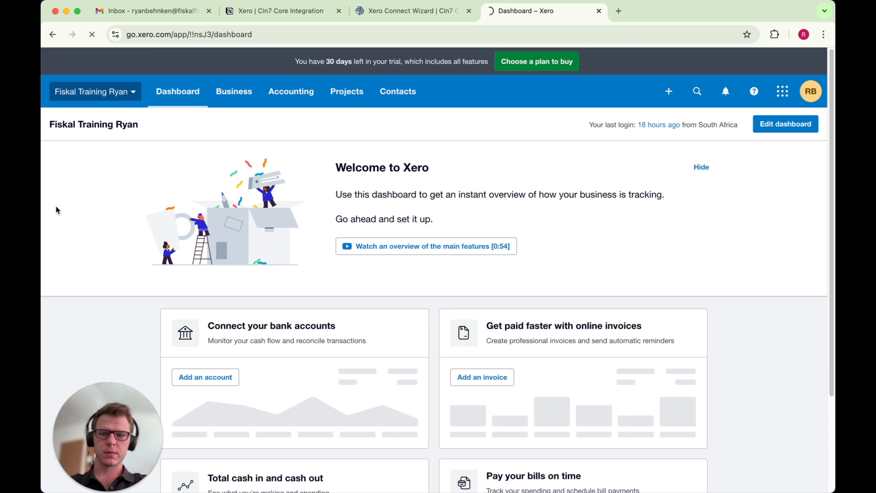
Return to the Connect Wizard and reload the accounts from Xero
scroll(485, 363, down, 5)
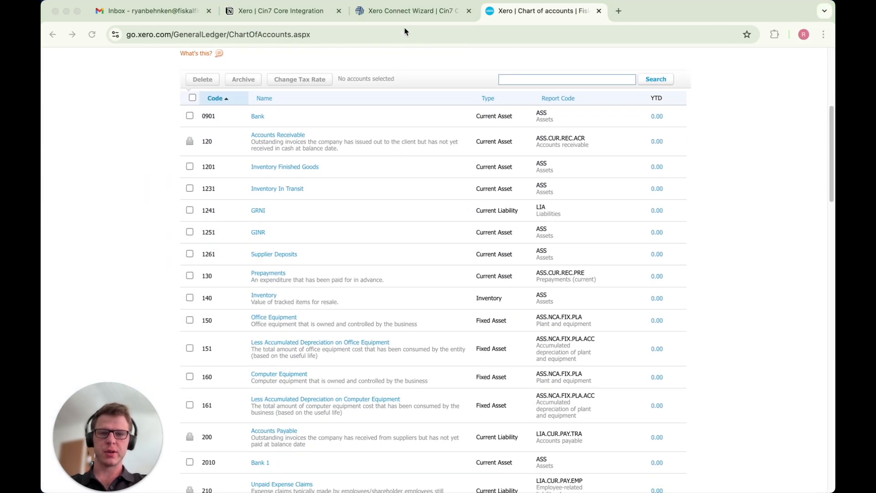
click(429, 11)
scroll(369, 275, down, 5)
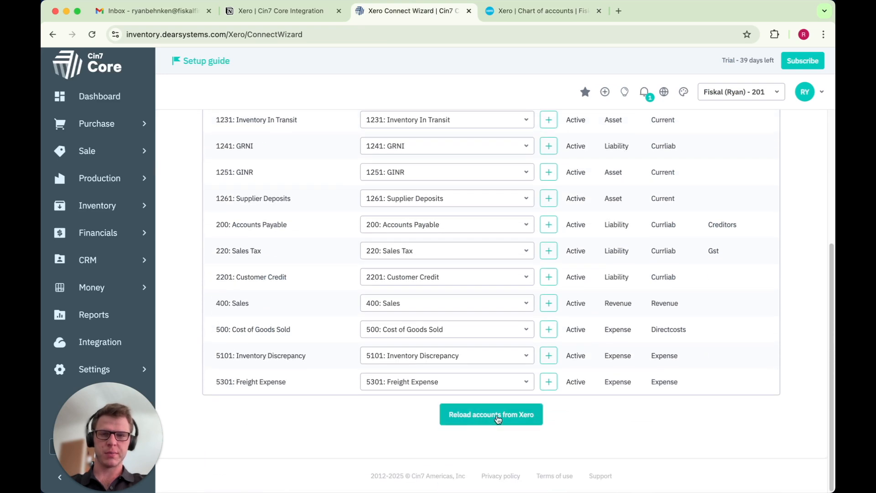
click(494, 419)
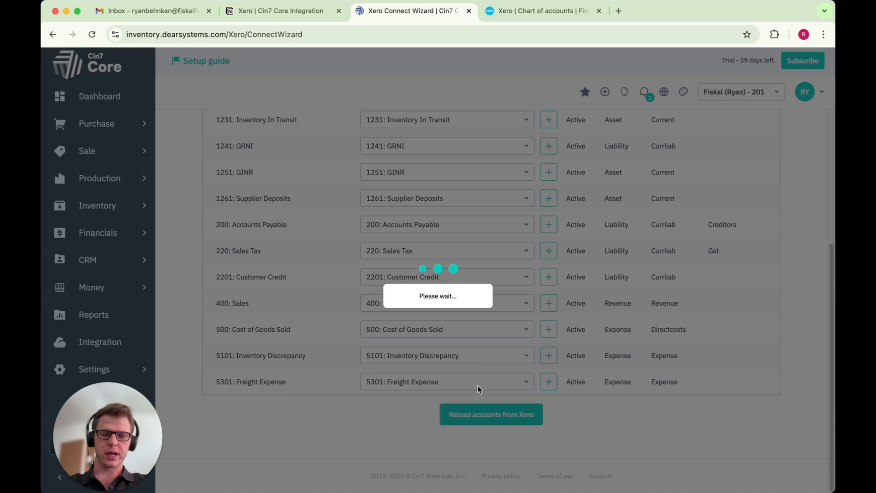
Check the Bank account mapping and continue from accounts mapping to the tax rules mapping step
scroll(510, 244, up, 4)
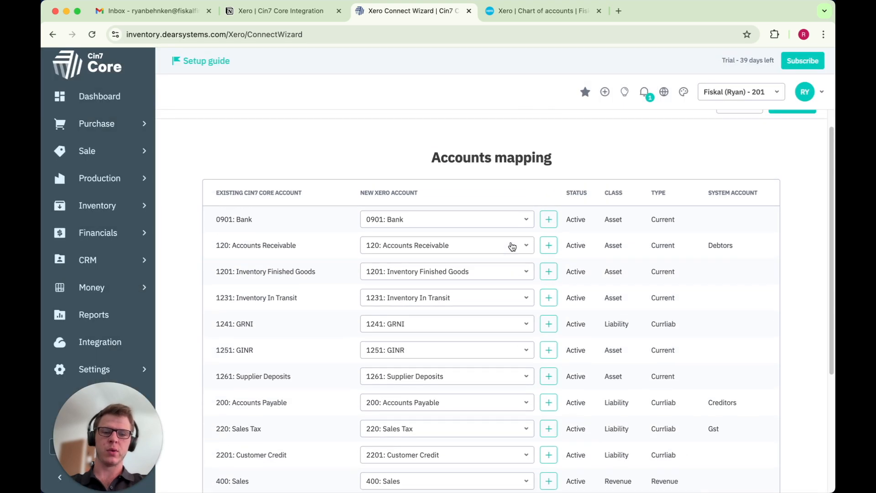
click(467, 224)
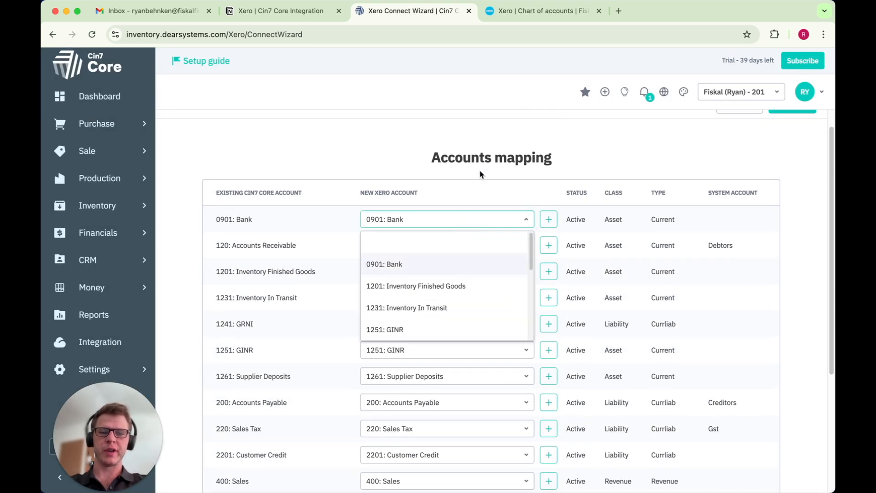
click(513, 122)
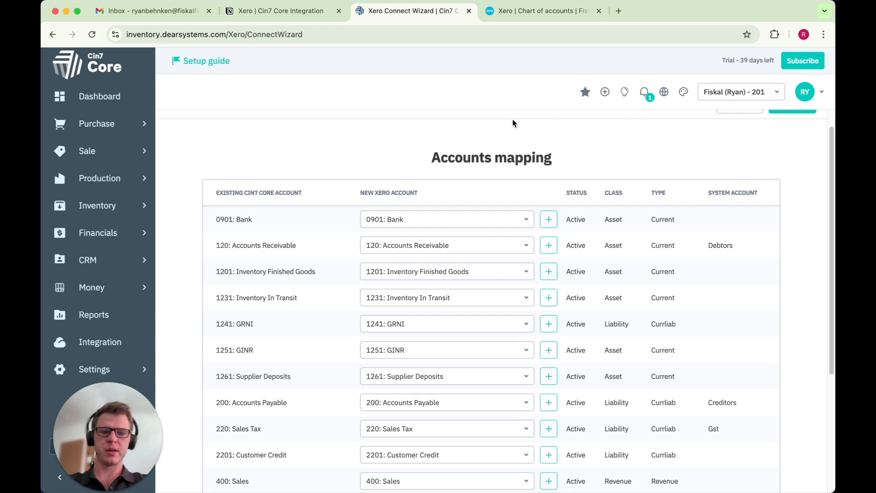
scroll(768, 164, up, 1)
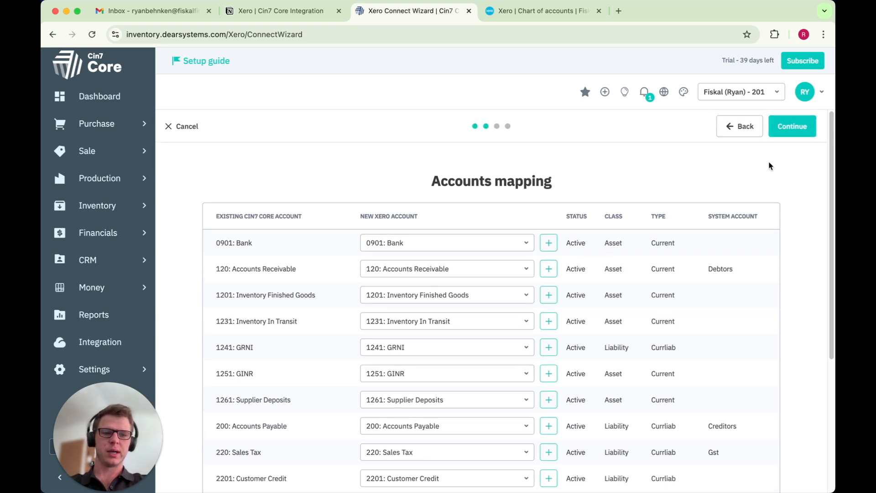
click(795, 133)
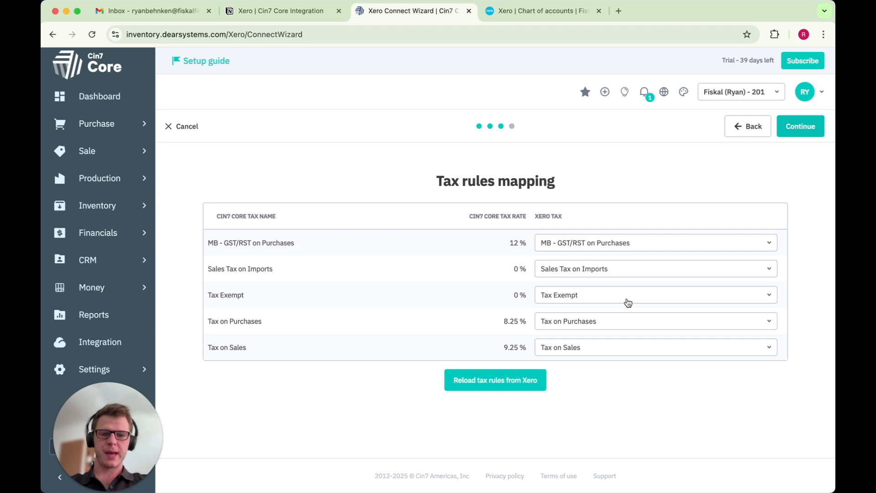
Compare the tax rules mapping with the tax rates list under Xero's advanced accounting settings
drag(556, 181, 424, 184)
click(423, 183)
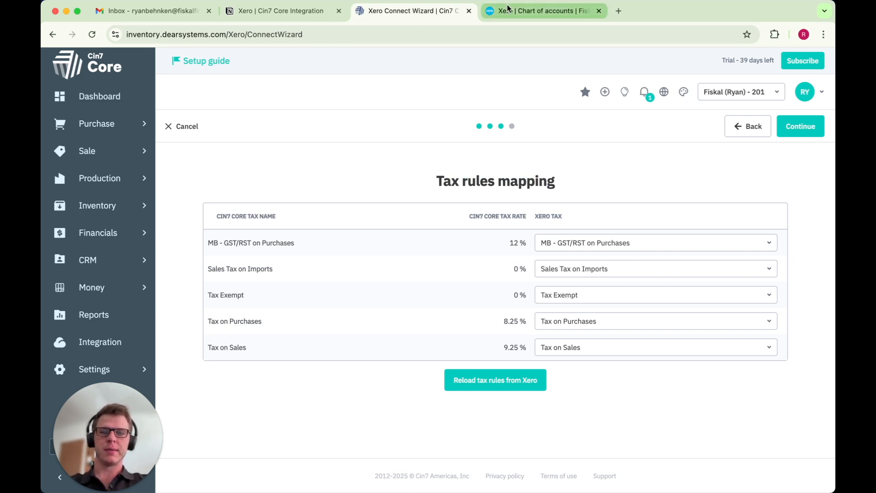
click(519, 15)
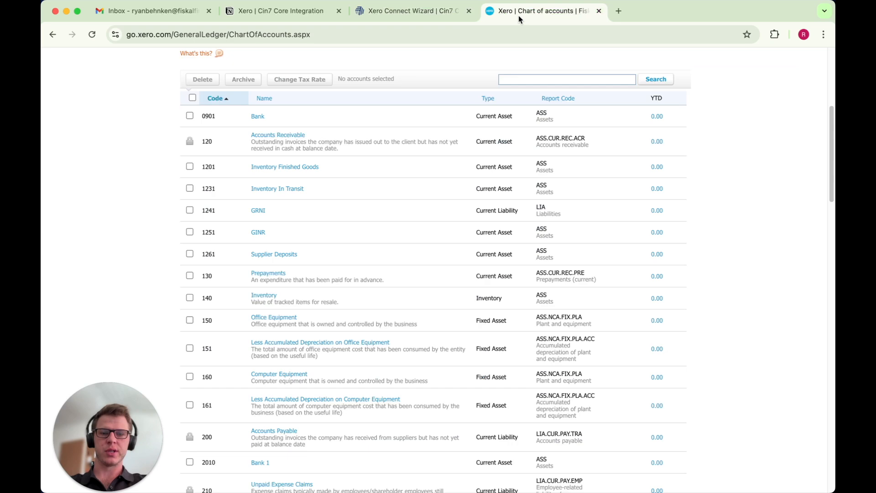
scroll(210, 228, up, 5)
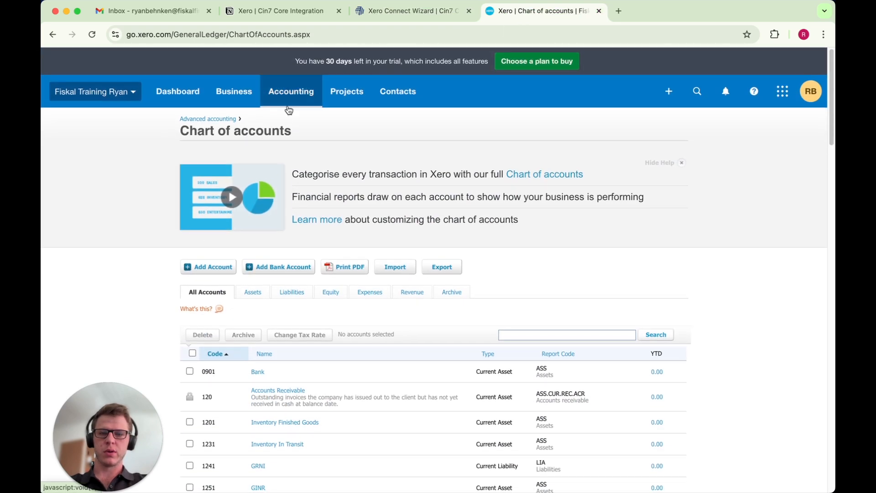
click(297, 95)
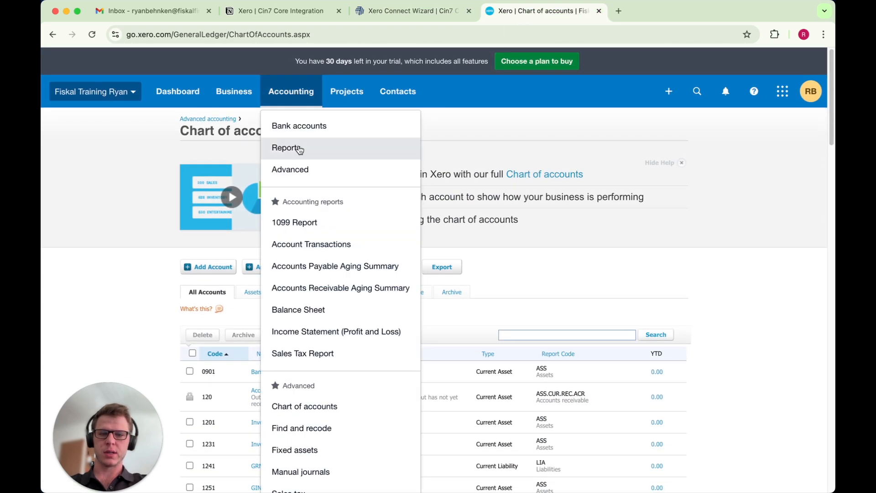
click(296, 173)
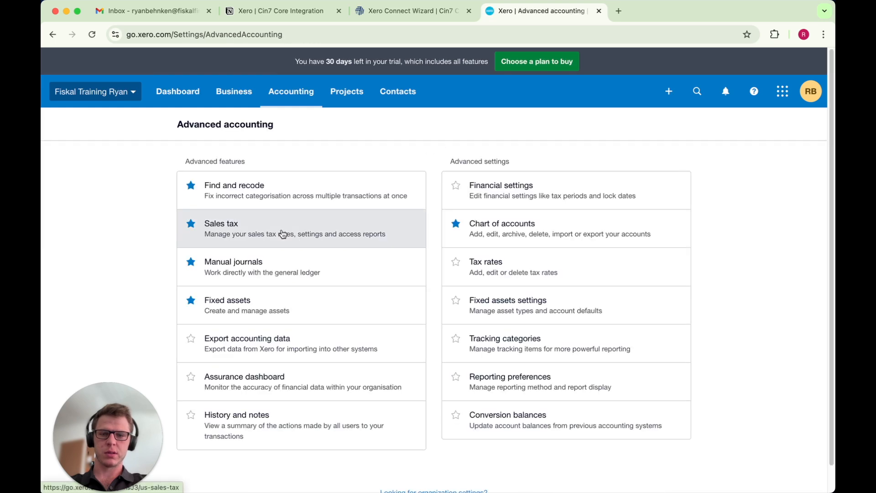
click(490, 265)
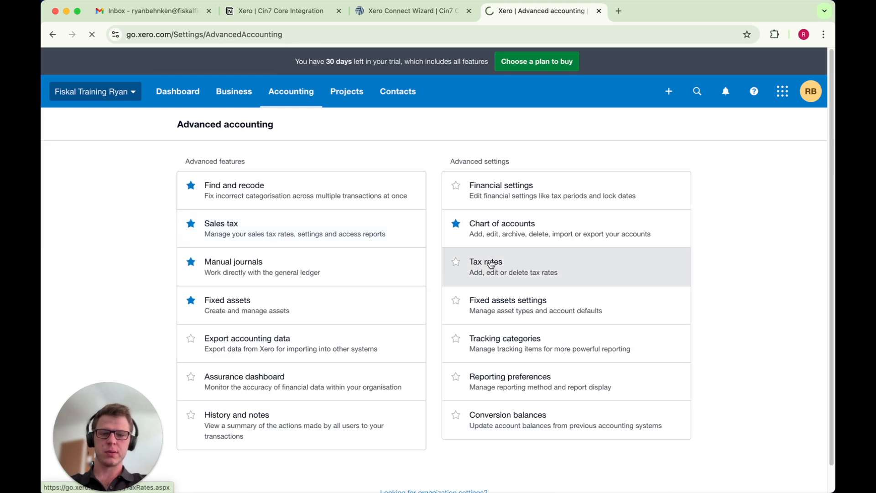
scroll(491, 264, down, 5)
scroll(491, 264, down, 3)
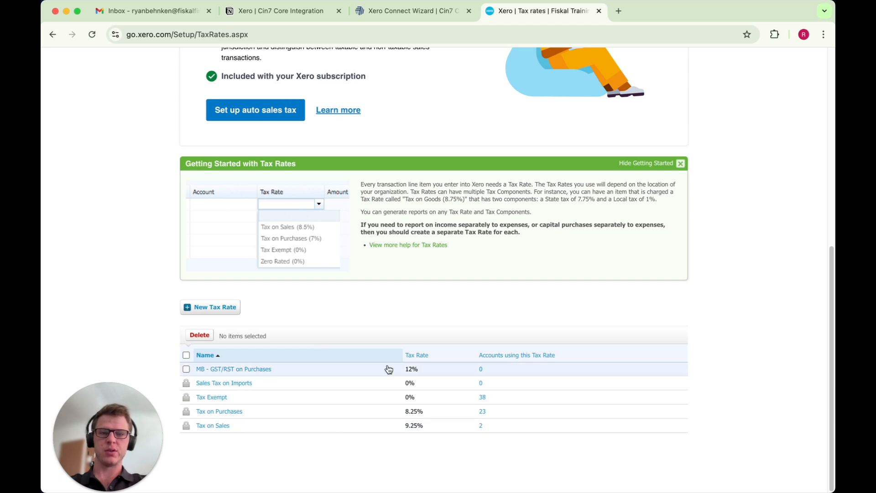
Continue past the tax rules mapping and confirm the migration by entering "I would like to update all transactions"
click(412, 13)
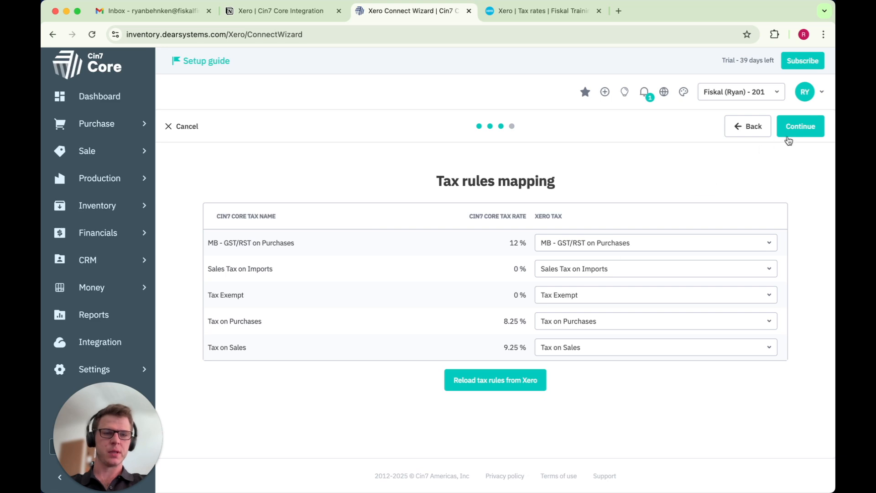
click(799, 133)
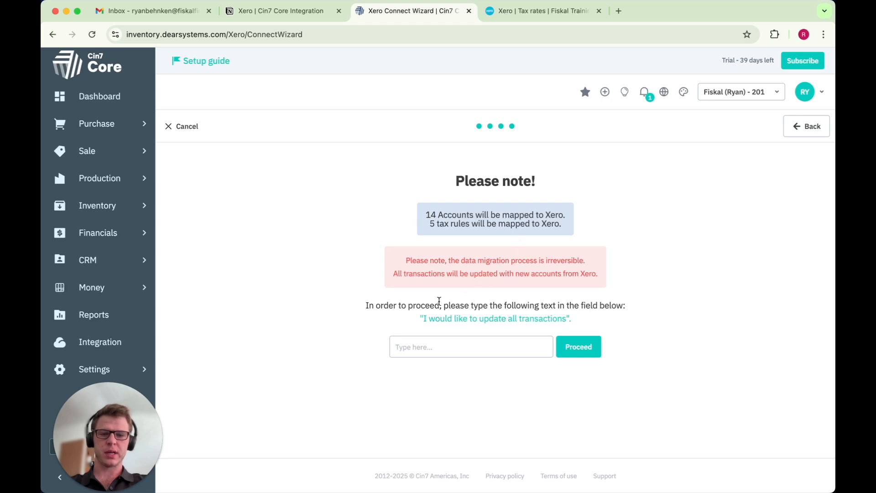
click(436, 355)
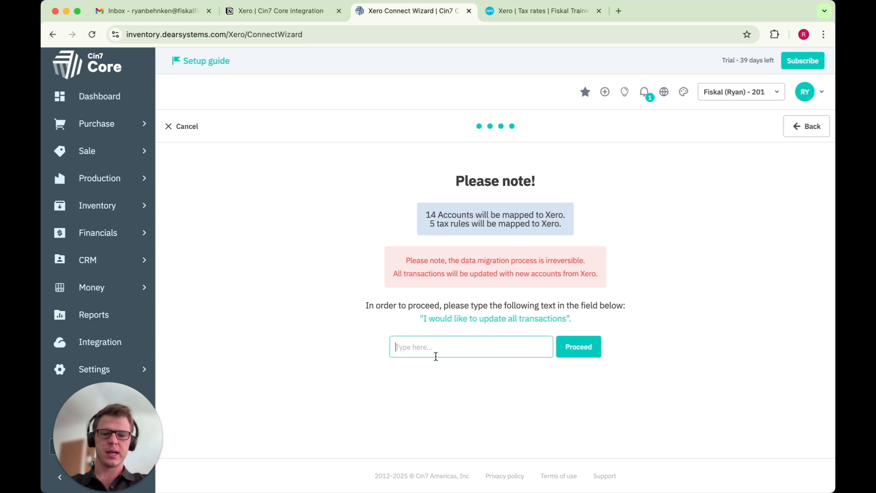
text(I wo)
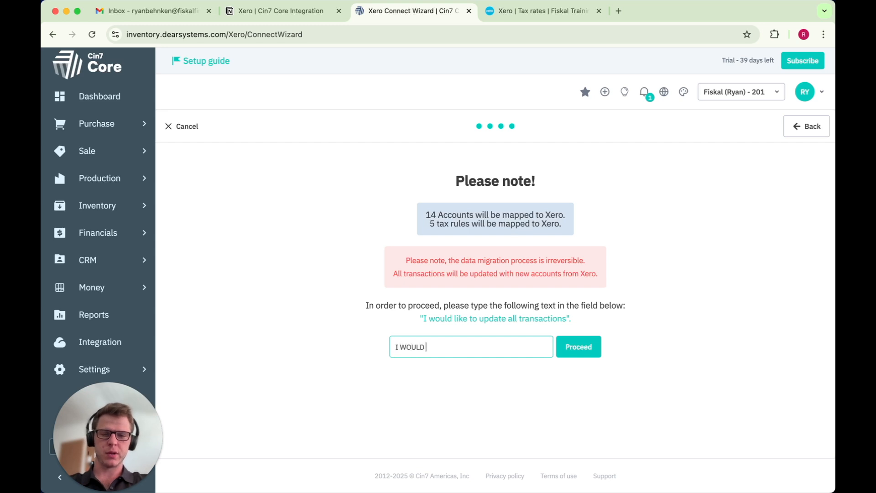
text(u)
key(BackSpace)
key(BackSpace)
key(BackSpace)
key(BackSpace)
key(BackSpace)
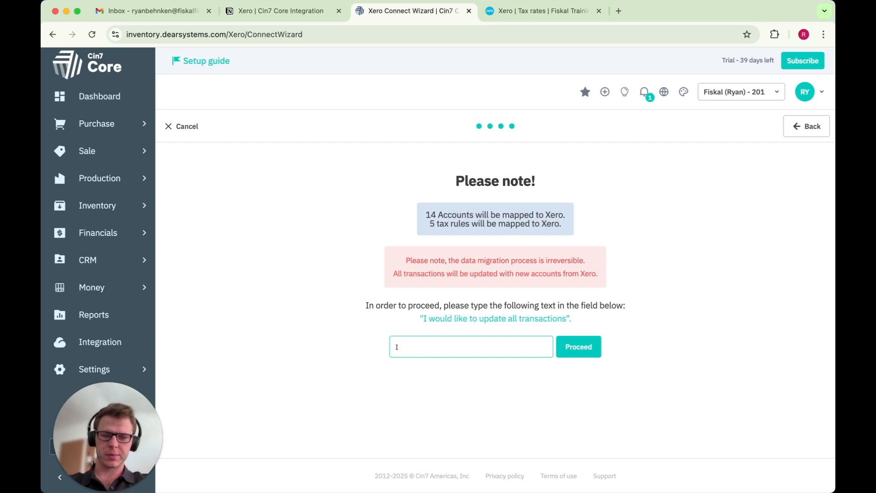
text(I would like to update all tra)
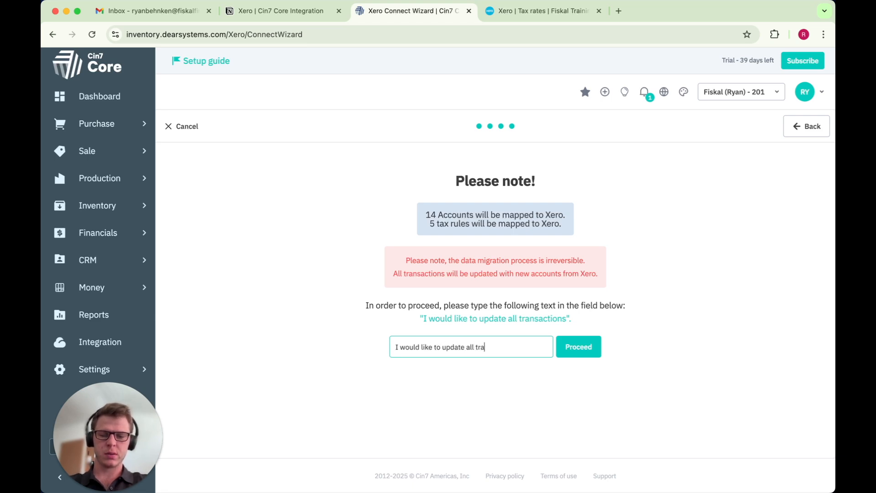
text(ons)
click(581, 345)
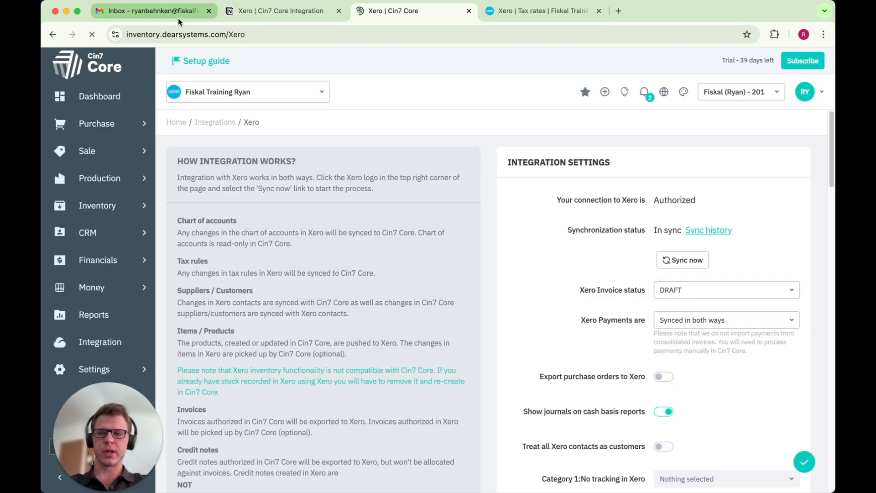
Open the Xero Connect Wizard email in the inbox and follow its historical data export link
click(178, 18)
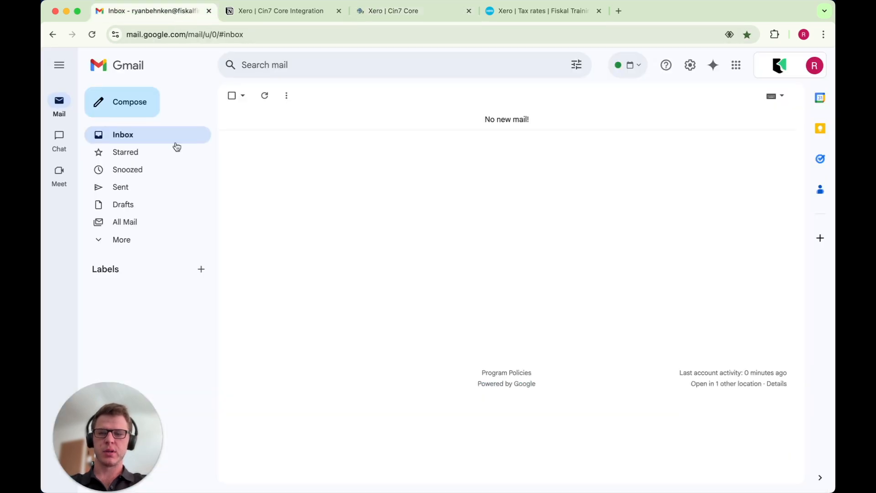
click(264, 95)
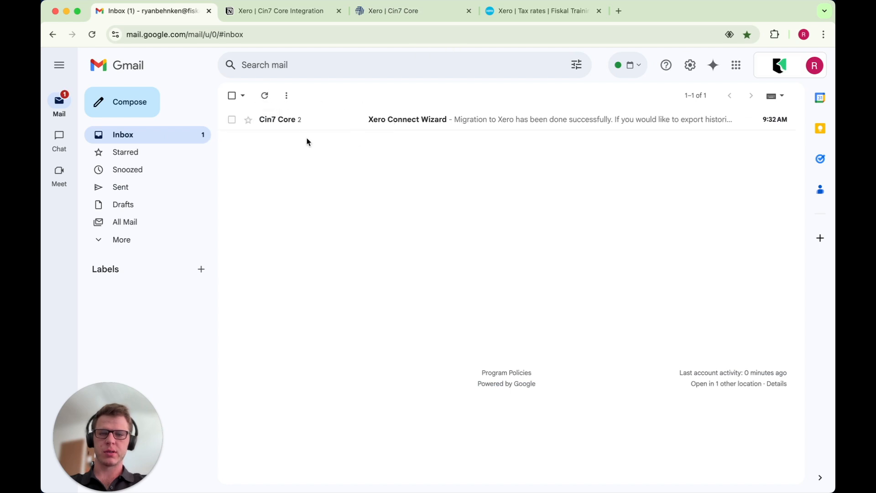
click(366, 120)
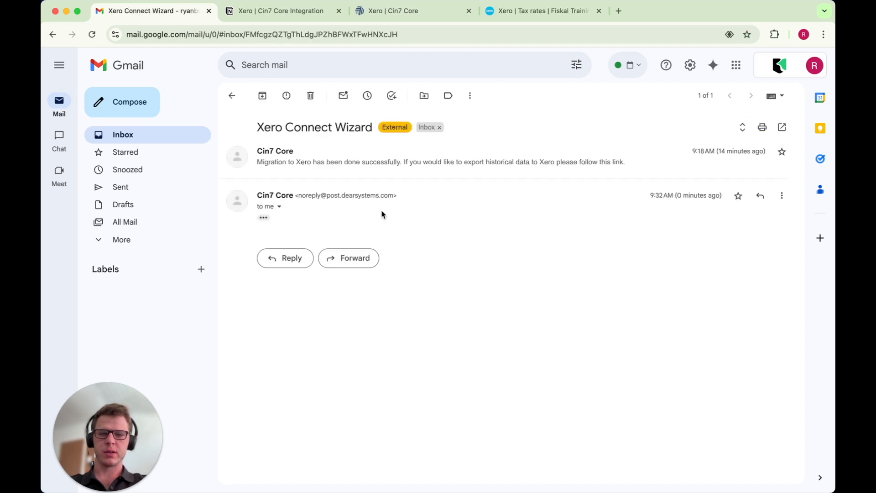
click(389, 155)
drag(275, 179, 463, 178)
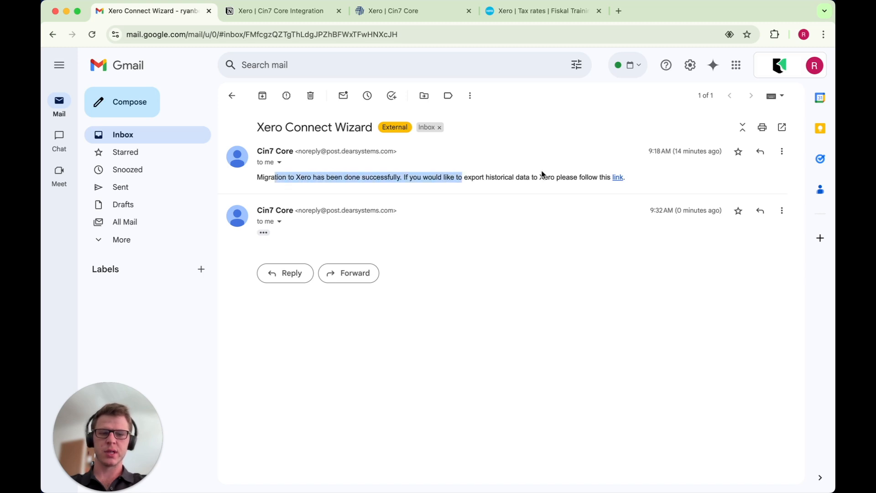
click(617, 178)
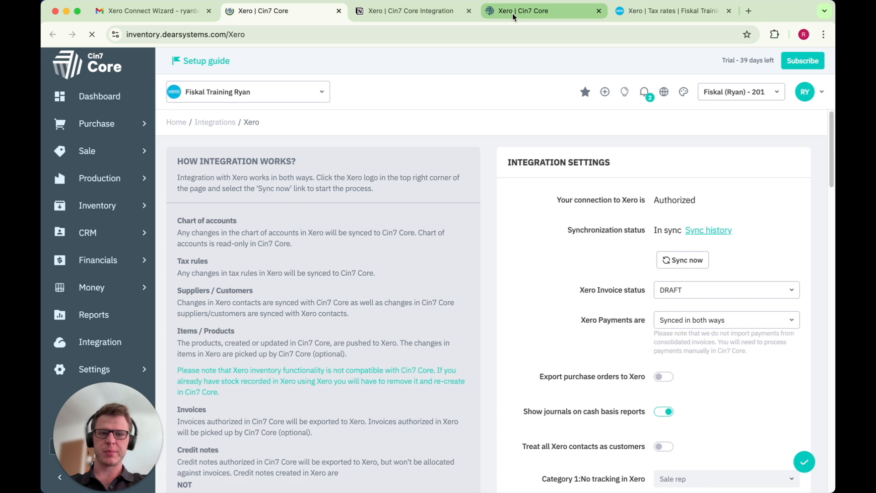
Close the extra tab and review the Xero integration settings in Cin7 Core
click(513, 13)
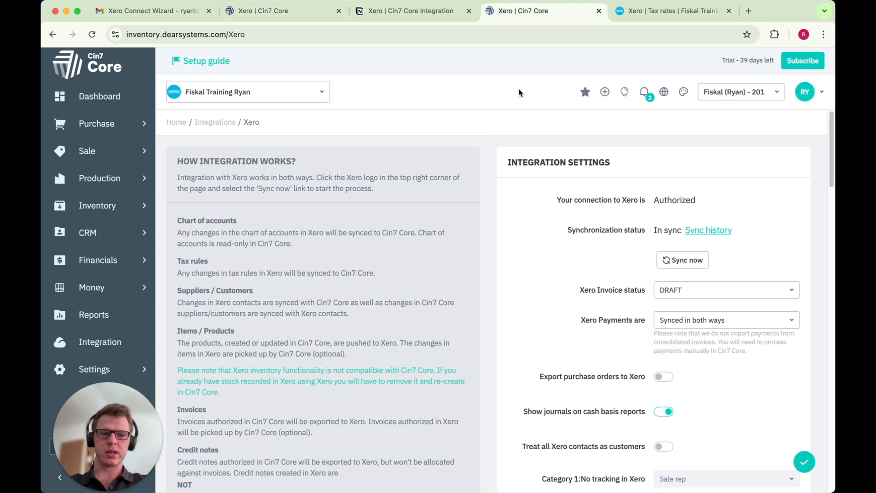
click(339, 10)
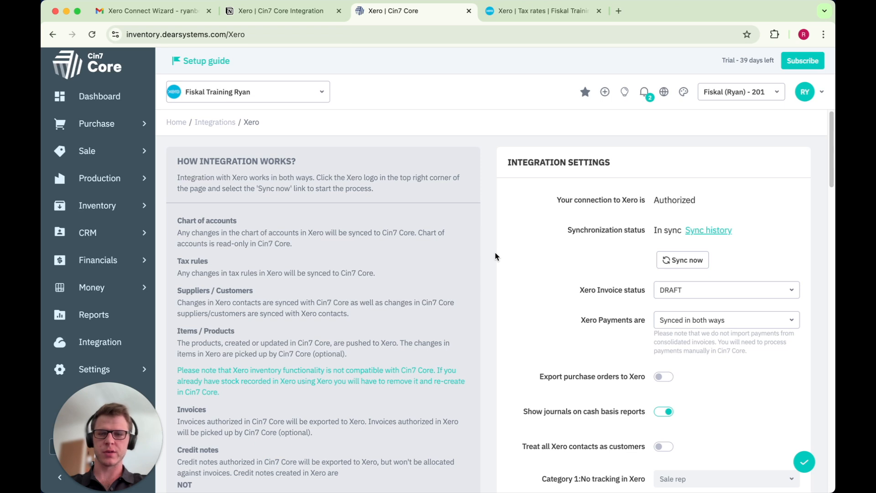
scroll(495, 254, down, 4)
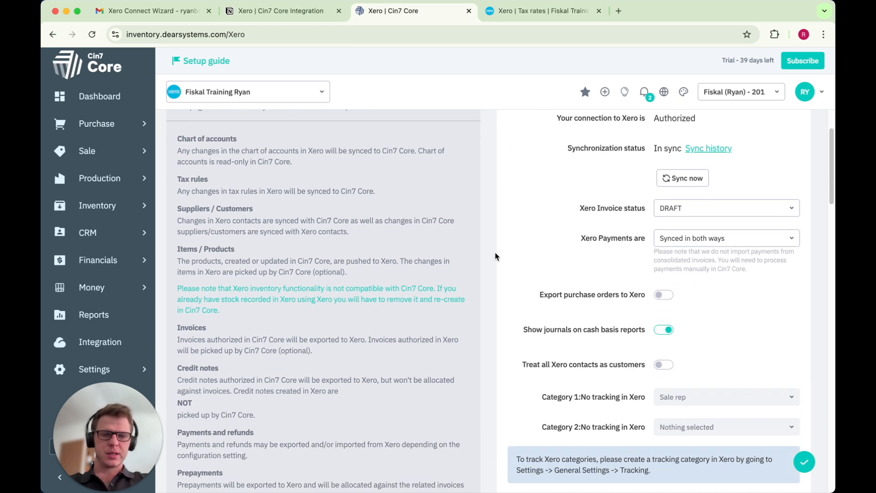
scroll(495, 253, up, 4)
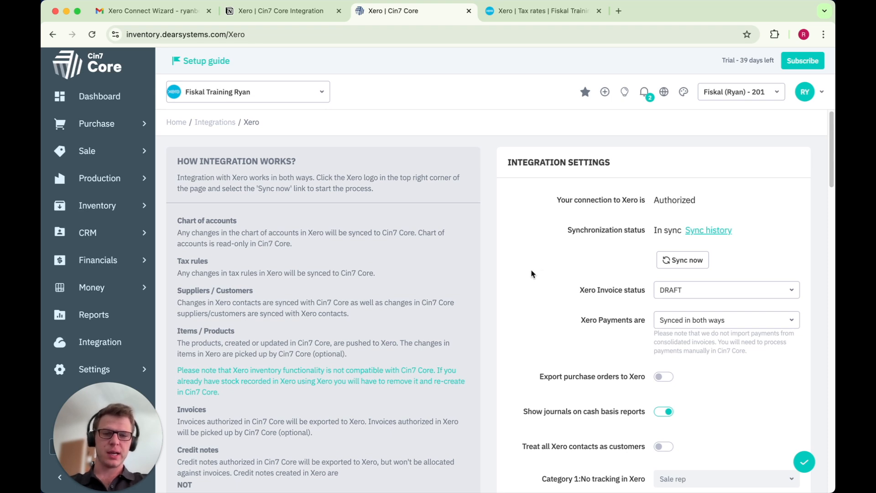
scroll(531, 273, down, 1)
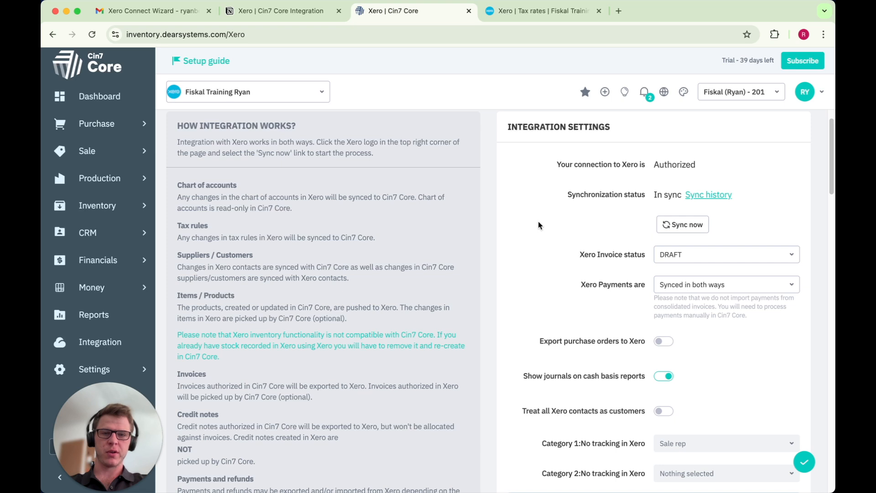
scroll(538, 226, up, 1)
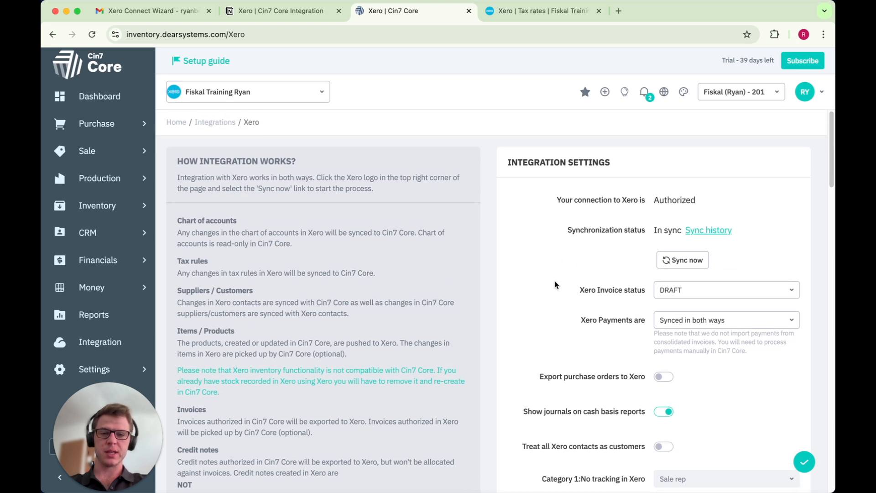